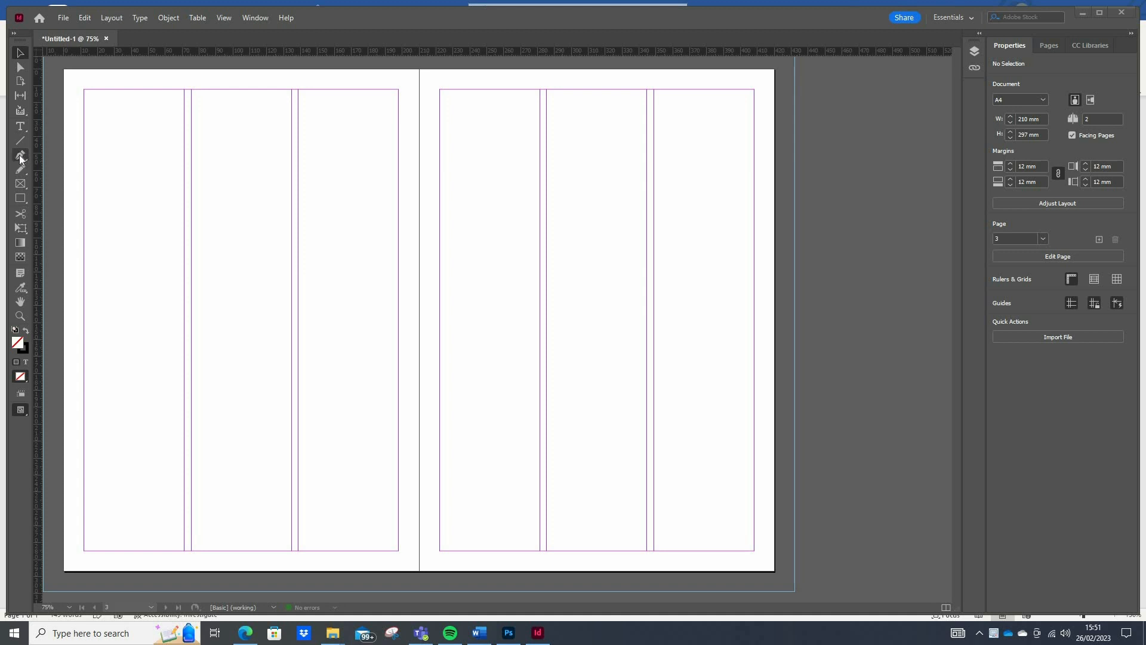
click(21, 157)
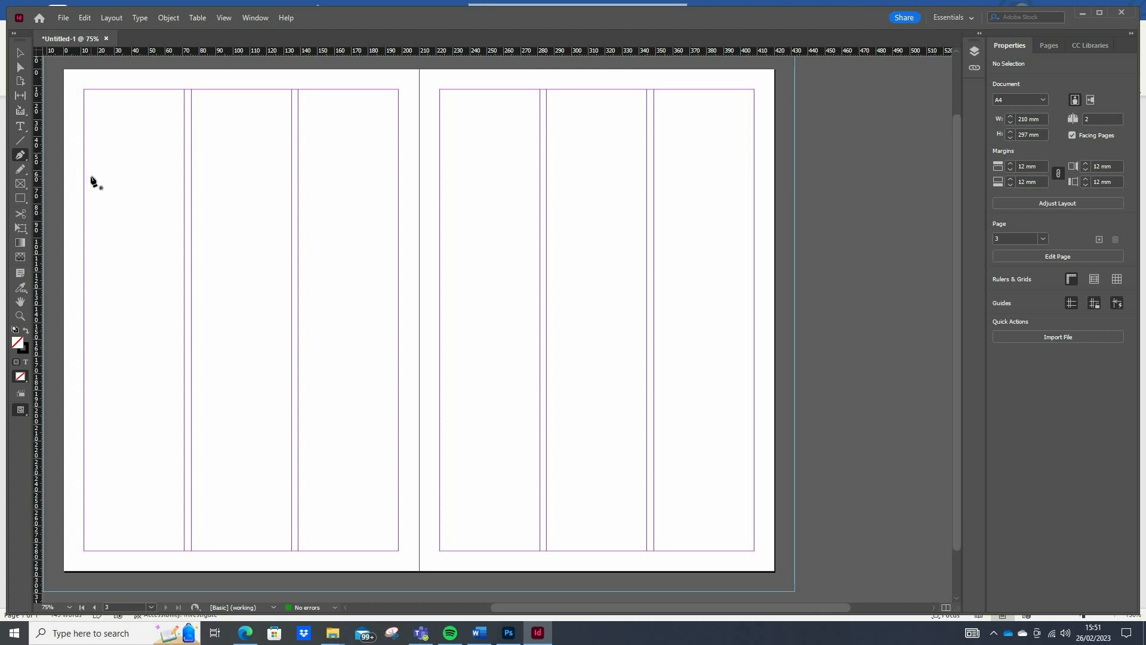
click(91, 177)
click(117, 159)
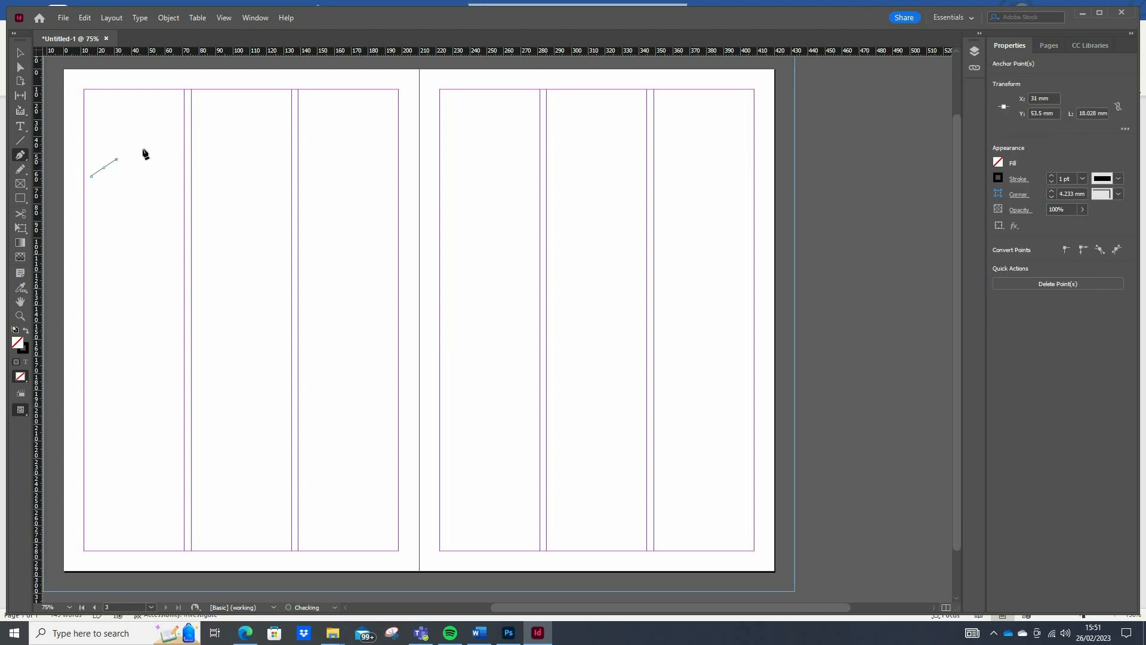
drag(146, 149, 177, 149)
click(206, 162)
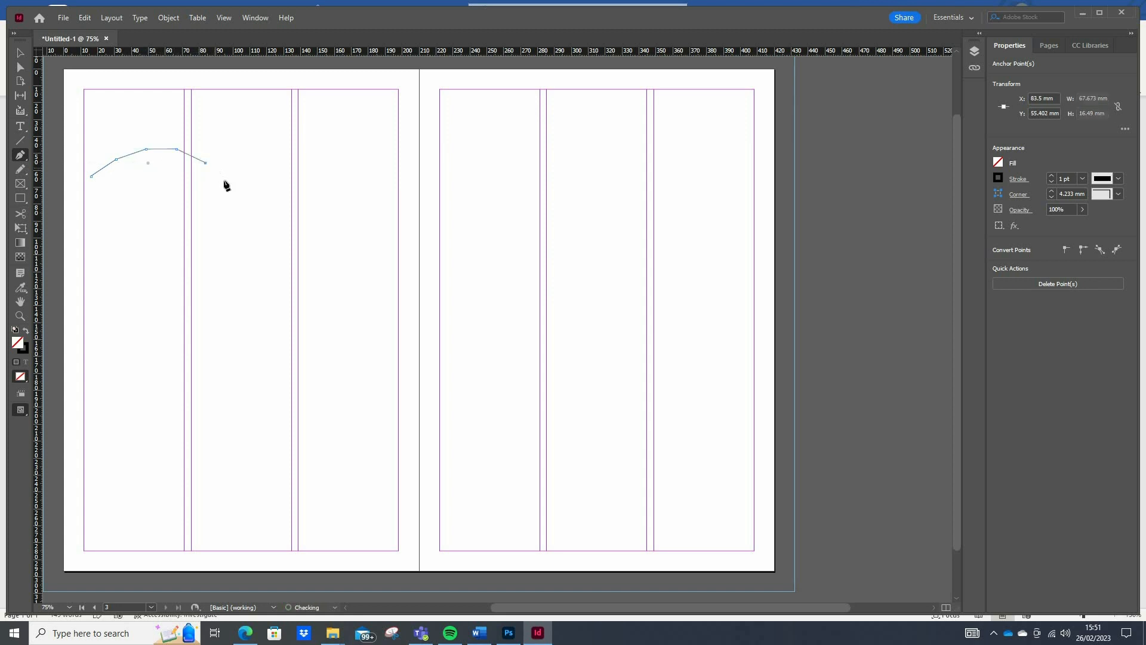
click(225, 182)
click(242, 195)
click(276, 202)
click(311, 188)
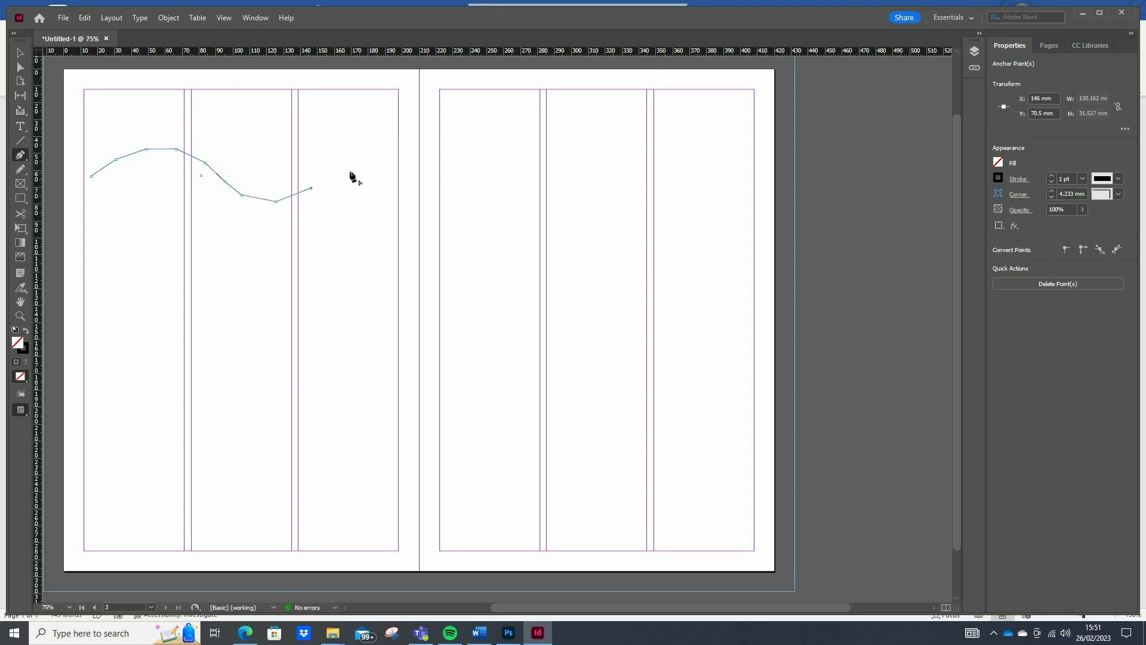
click(345, 173)
click(372, 167)
key(Delete)
key(Delete)
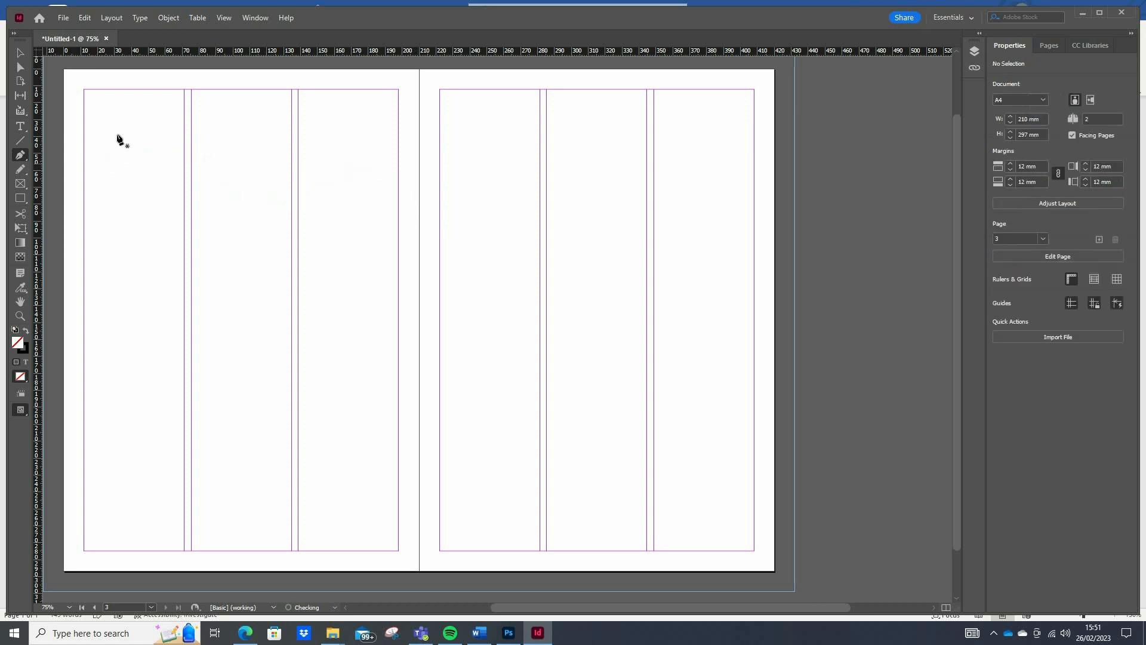
- Draw a wavy Pen path of straight segments from about X 20 mm, Y 65 mm to about X 222 mm, Y 84.5 mm
click(98, 179)
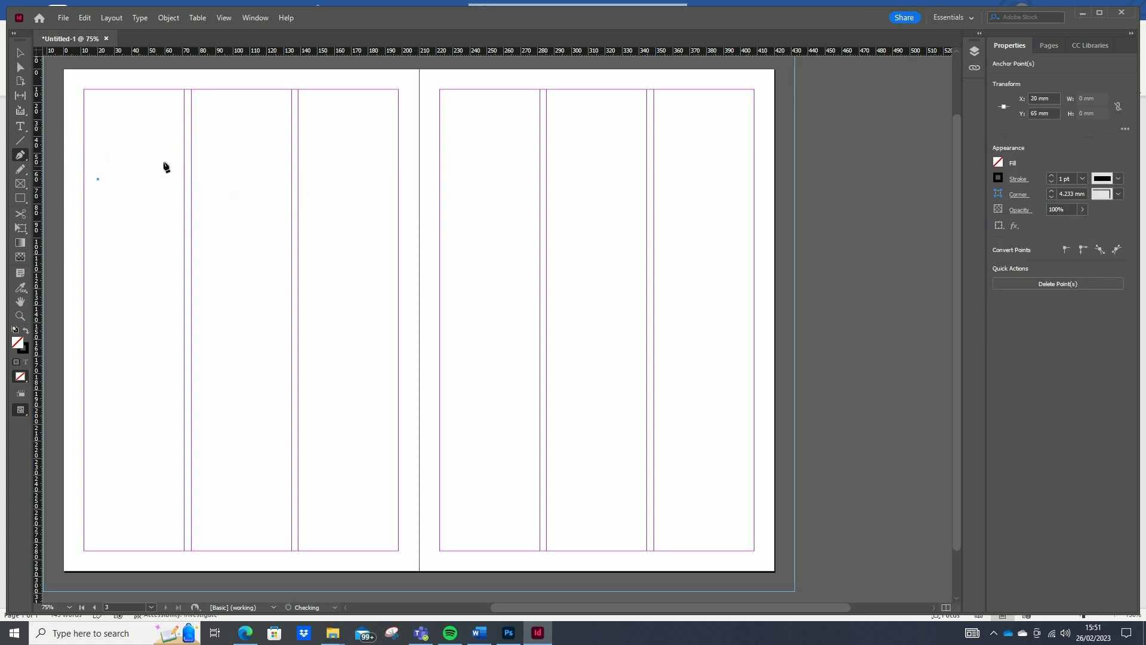
click(138, 167)
click(187, 163)
click(223, 180)
click(257, 200)
click(285, 224)
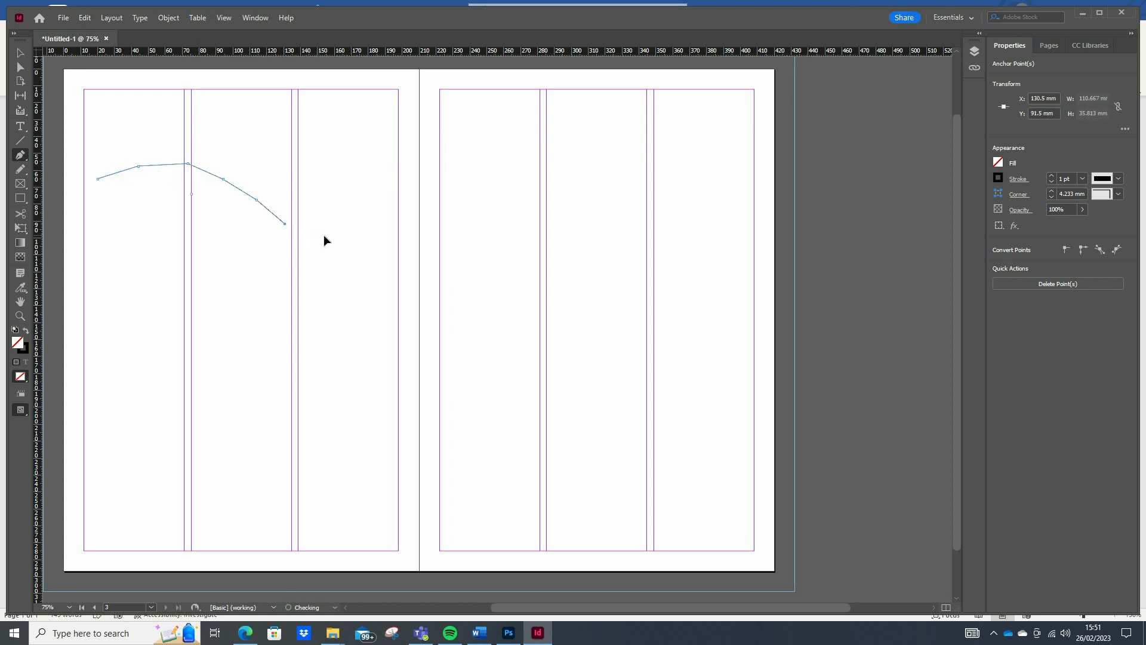
click(325, 236)
click(368, 236)
click(403, 229)
click(440, 212)
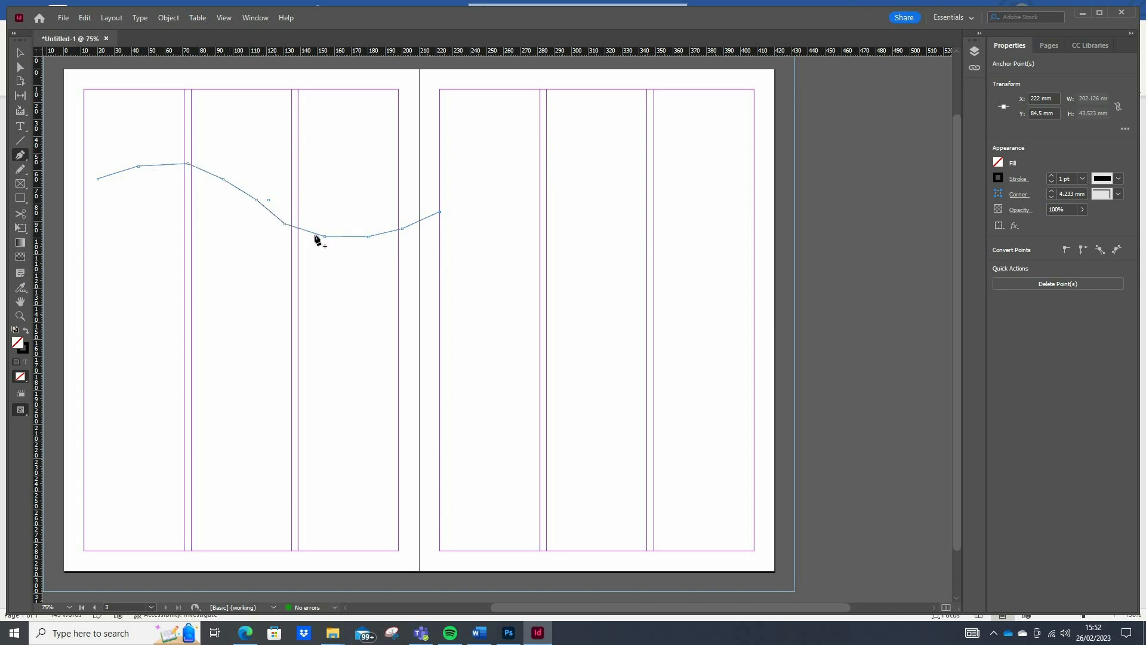
- Continue the path over the right page with curved segments that arch over the middle column and bend down along the outer column
click(481, 178)
click(530, 135)
drag(533, 134, 564, 123)
drag(564, 122, 662, 187)
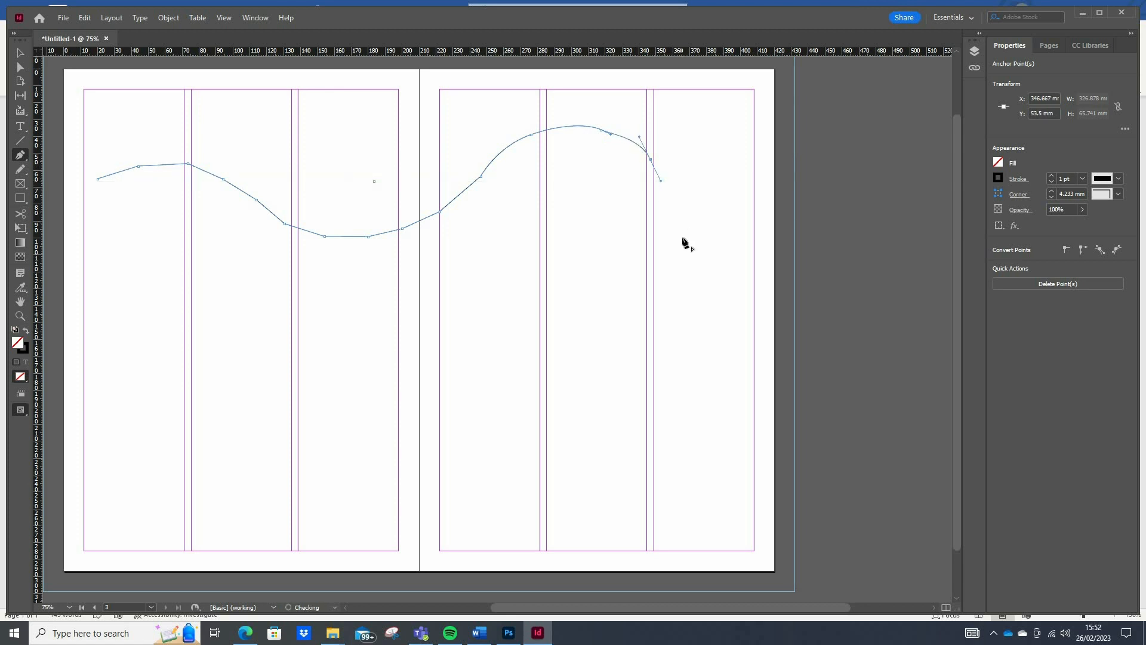
drag(682, 224, 681, 276)
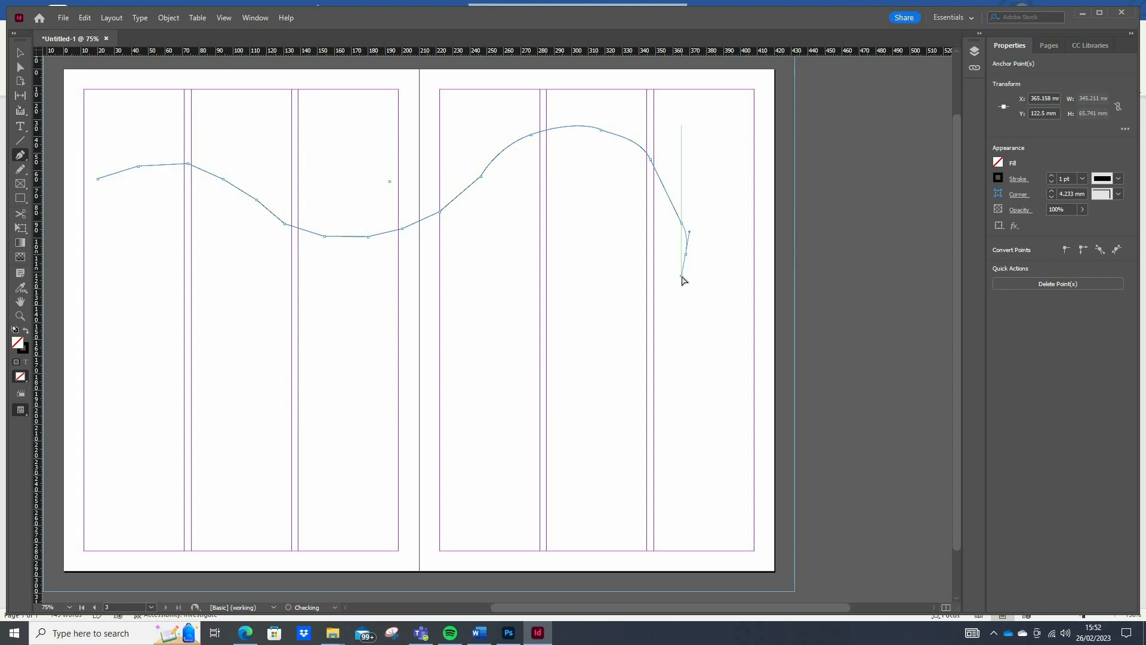
- Run straight segments back across the lower part of both pages and close the path at its starting point
click(647, 361)
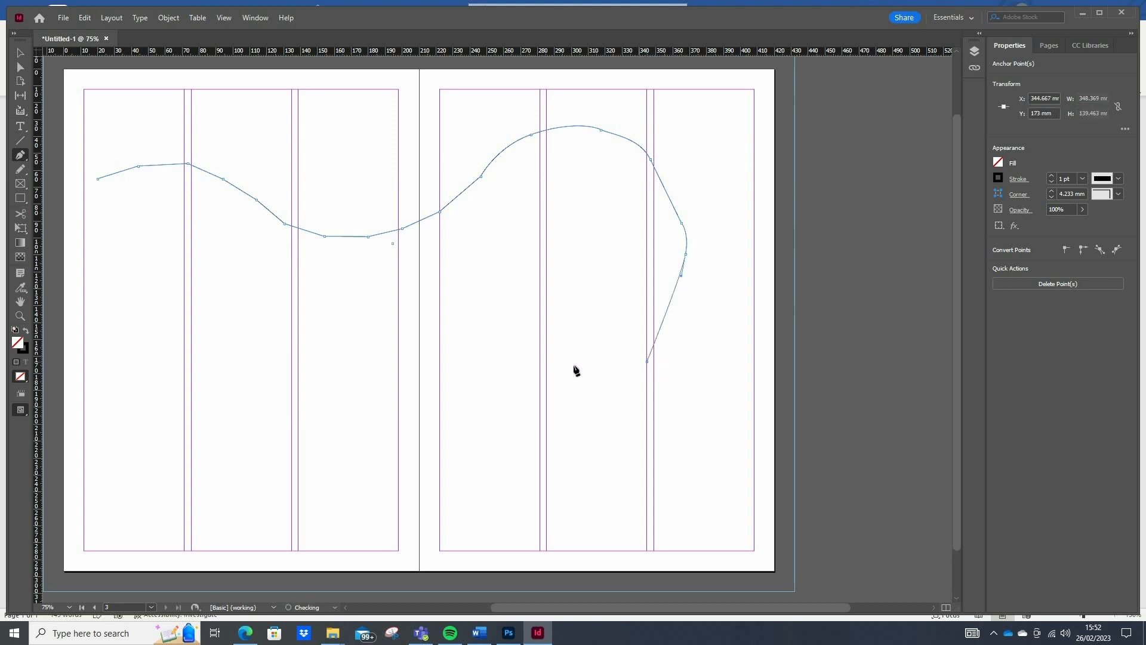
click(457, 366)
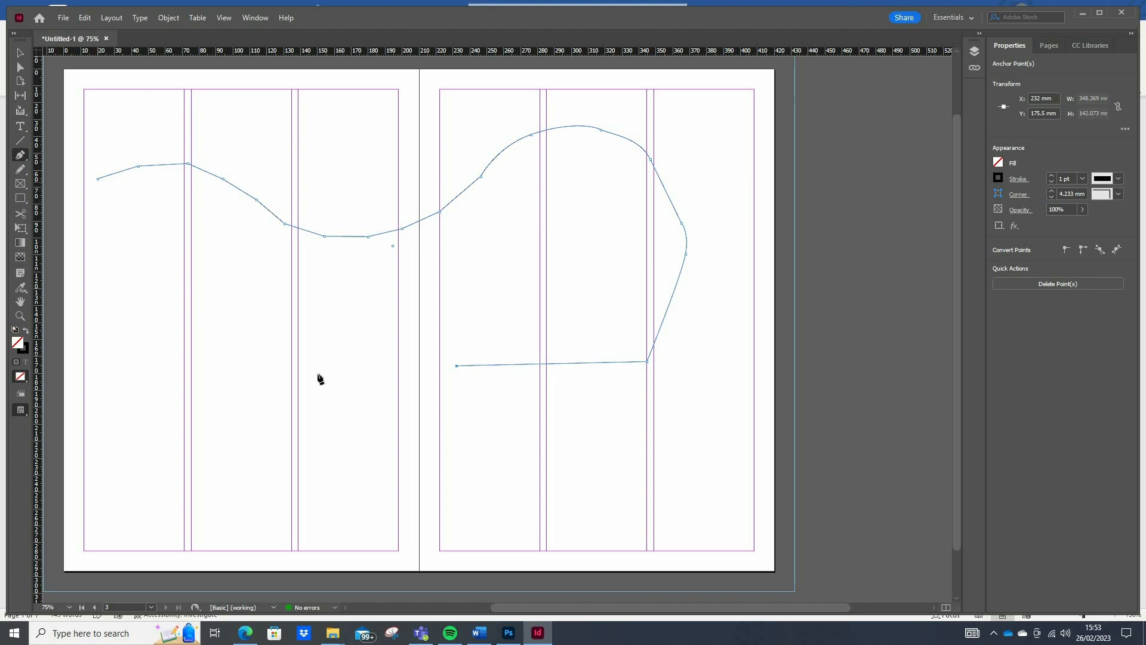
click(273, 373)
click(180, 341)
click(145, 295)
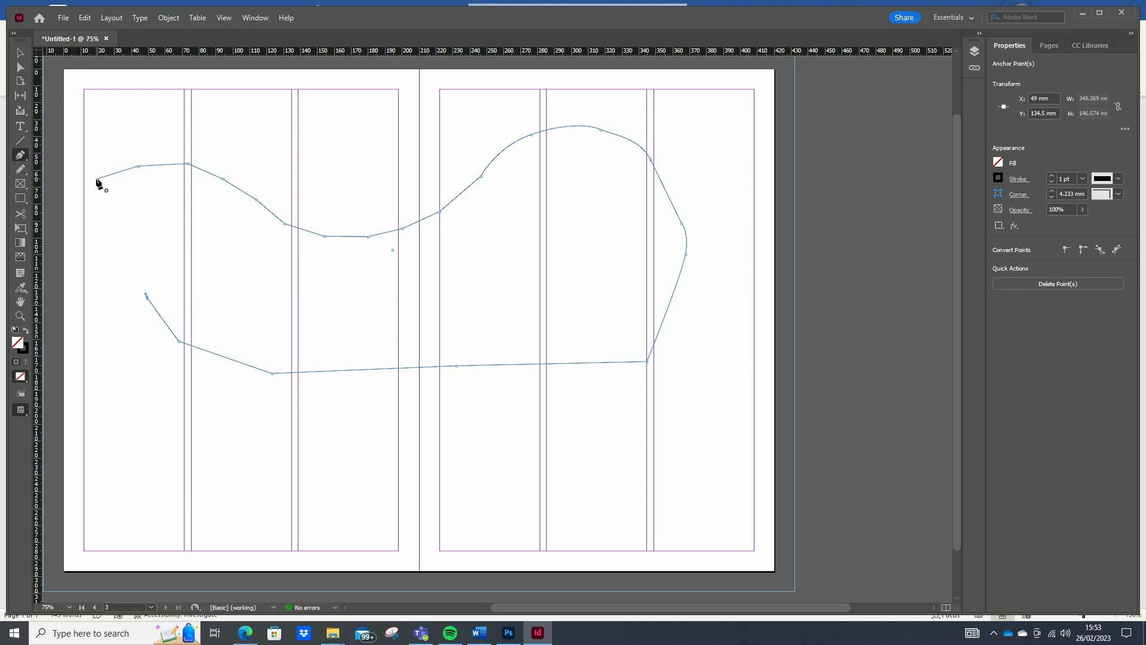
click(98, 179)
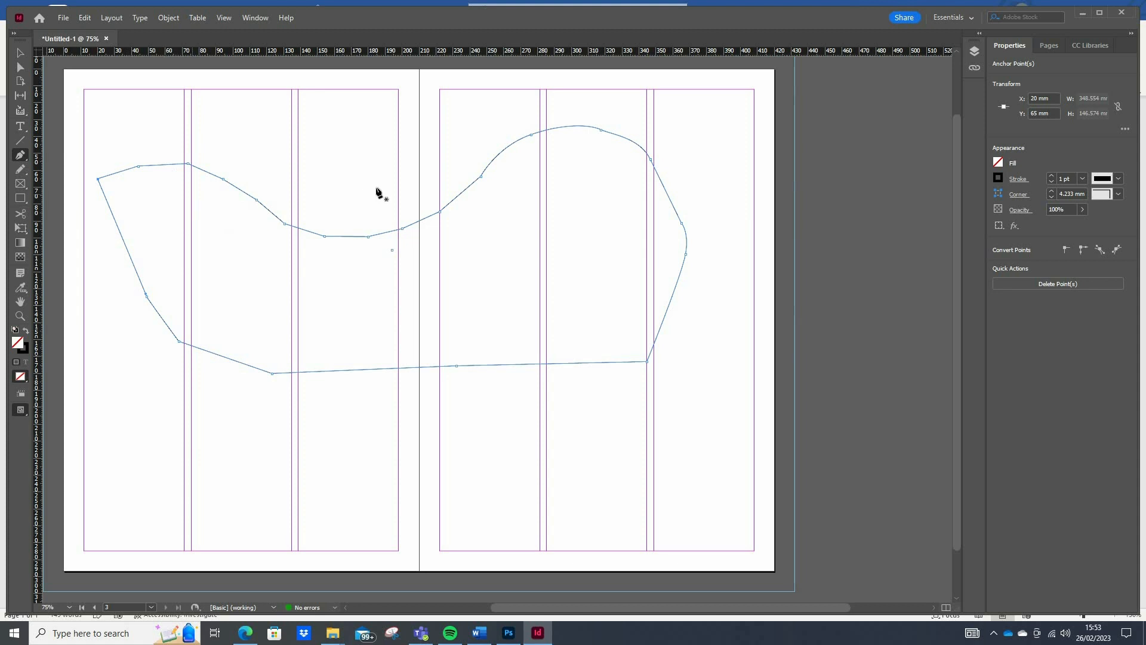
- Set the closed path's stroke weight to 0 pt and check the path's entry in the layer list
scroll(332, 231, up, 9)
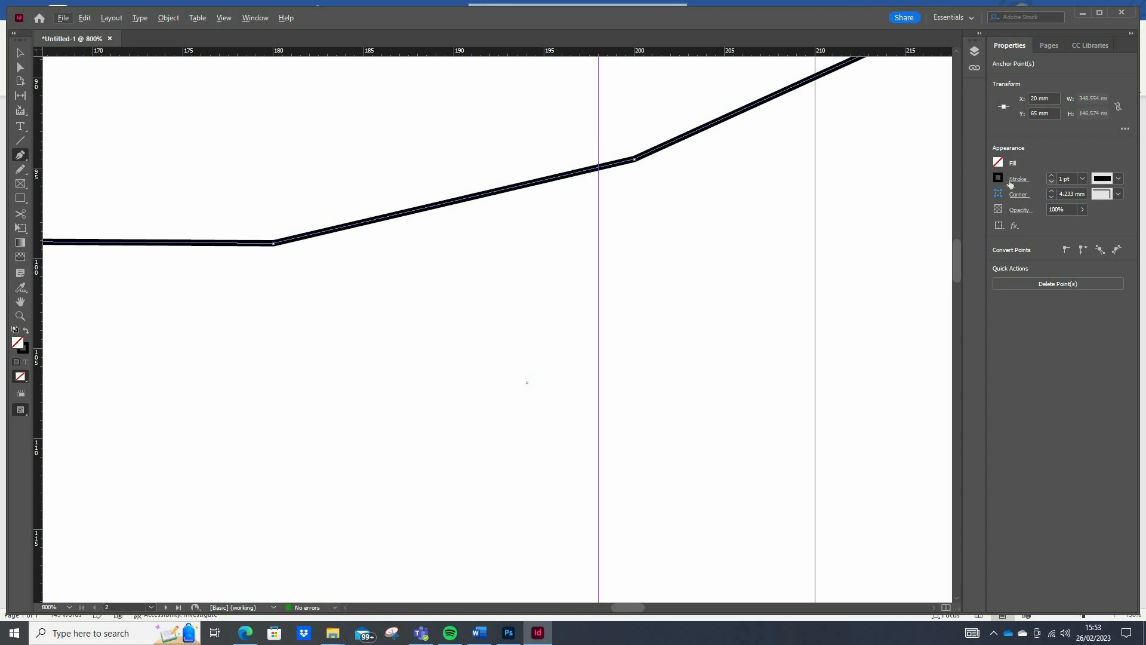
click(1051, 183)
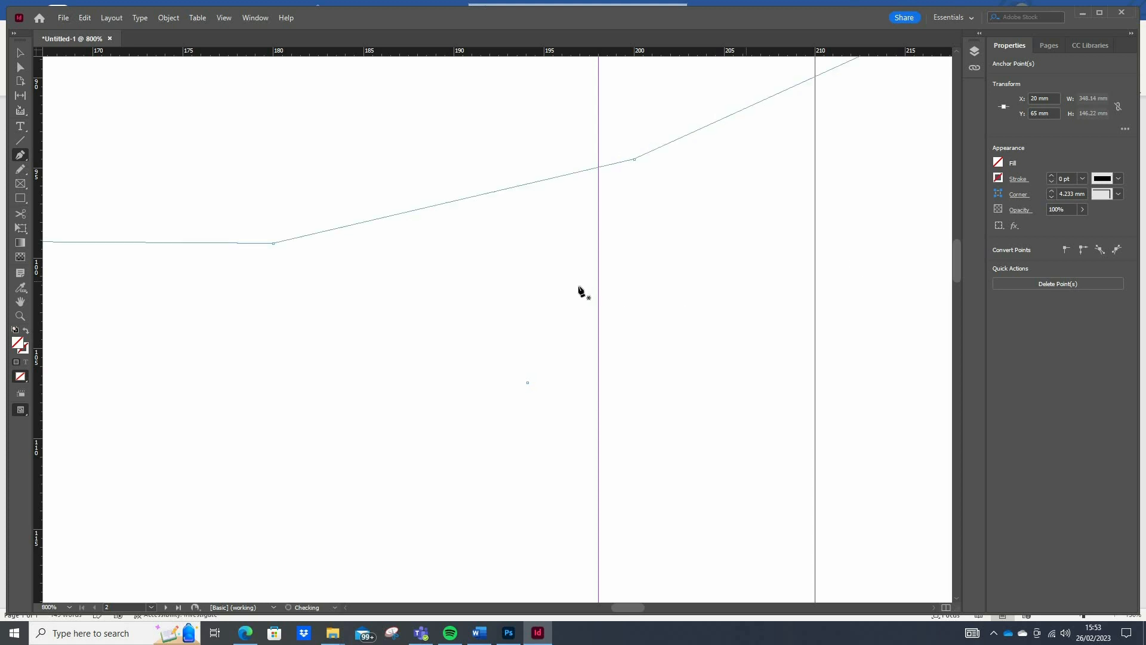
scroll(579, 289, down, 4)
scroll(579, 290, down, 3)
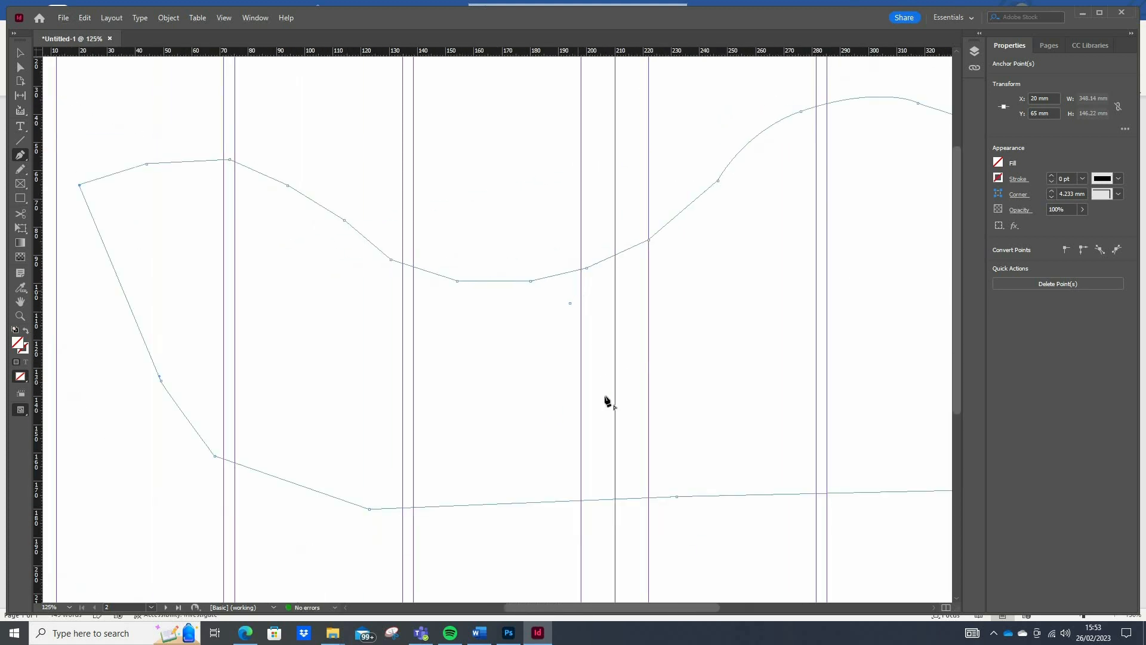
drag(577, 608, 587, 608)
click(974, 51)
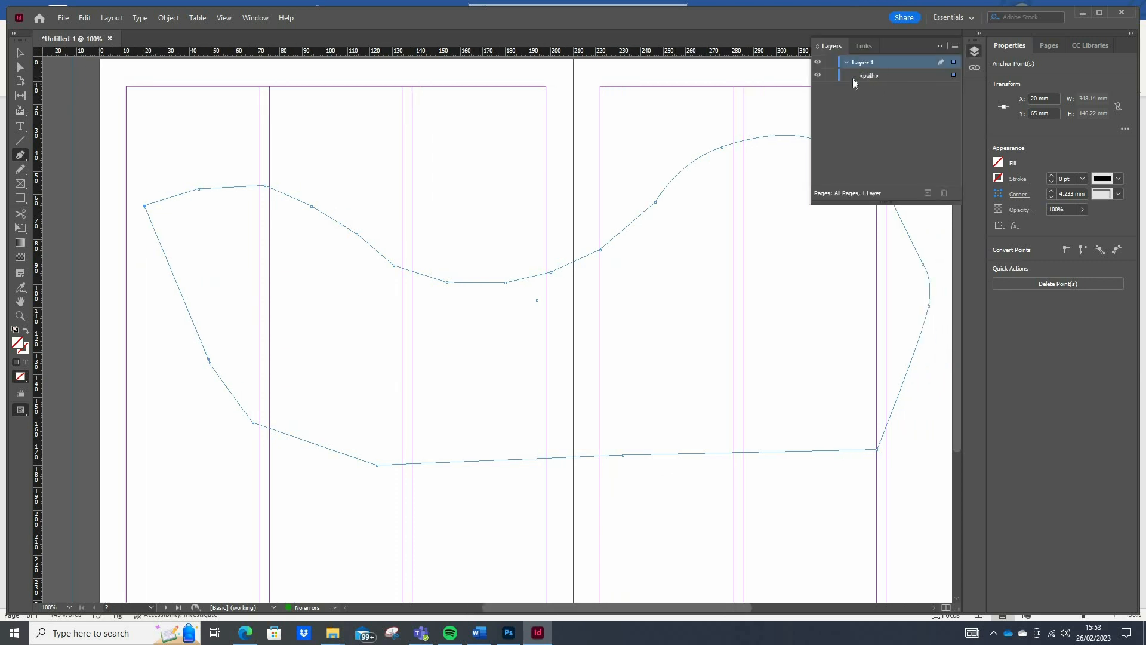
click(940, 46)
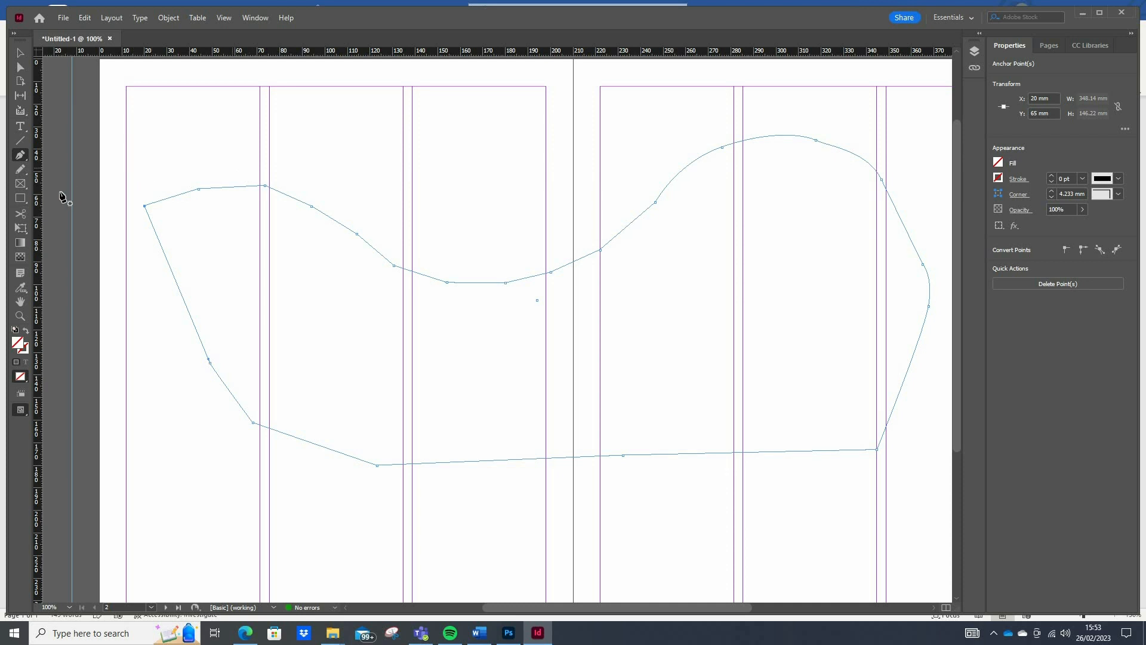
- Fill the closed path's outline with random placeholder letters using Type on a Path, starting on the downward slope of the left page
click(21, 127)
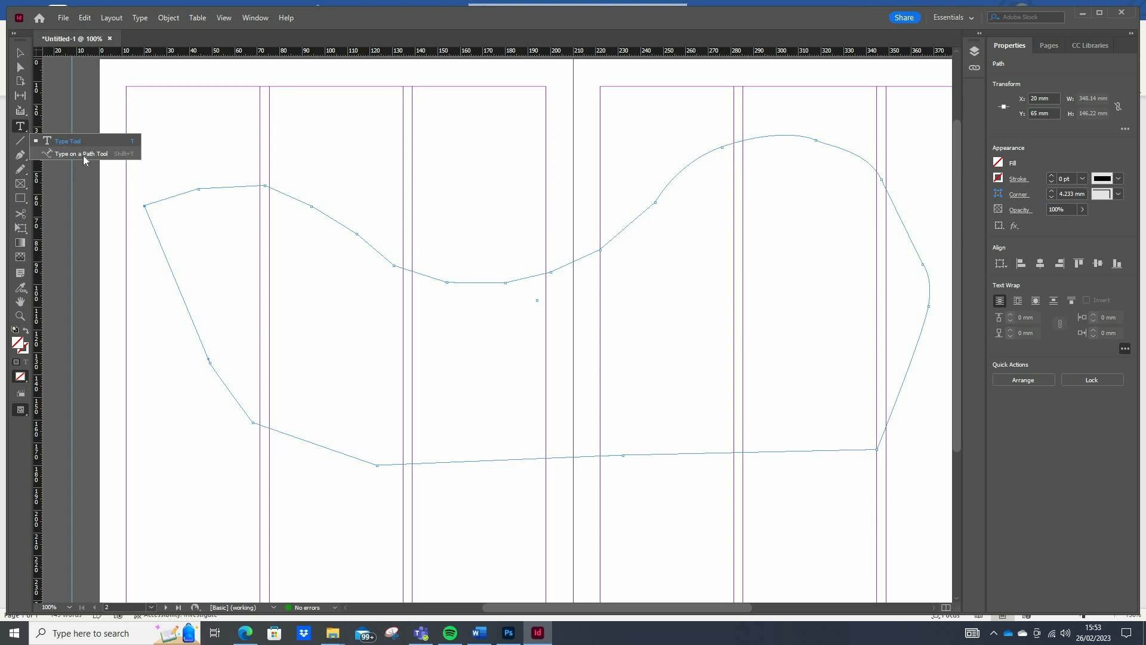
click(84, 154)
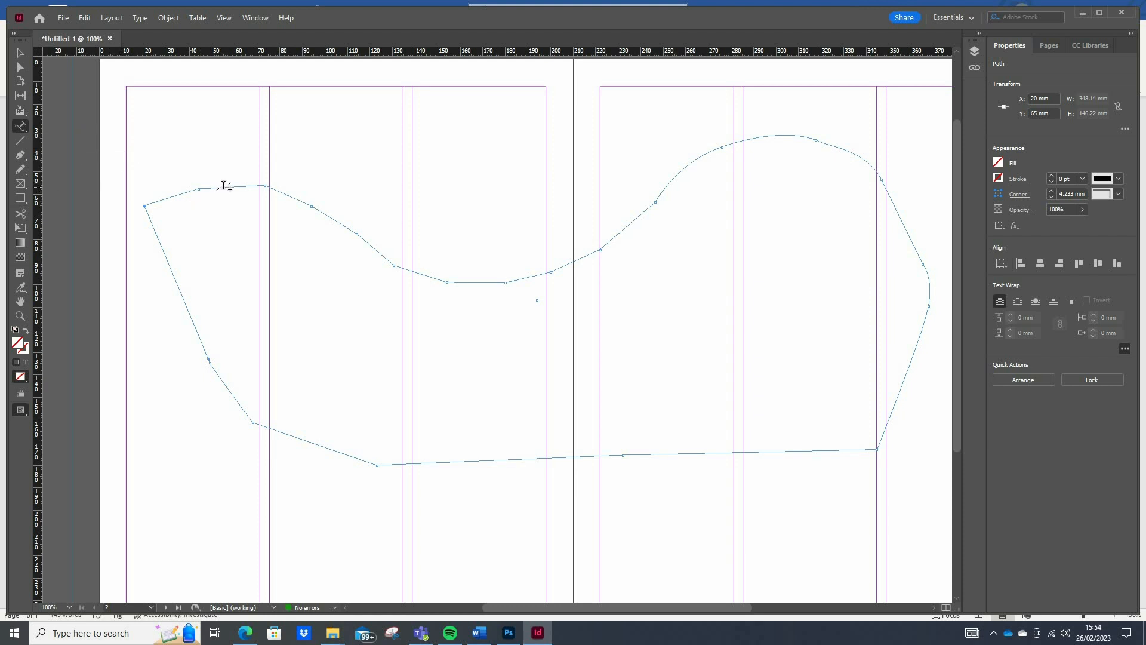
click(327, 215)
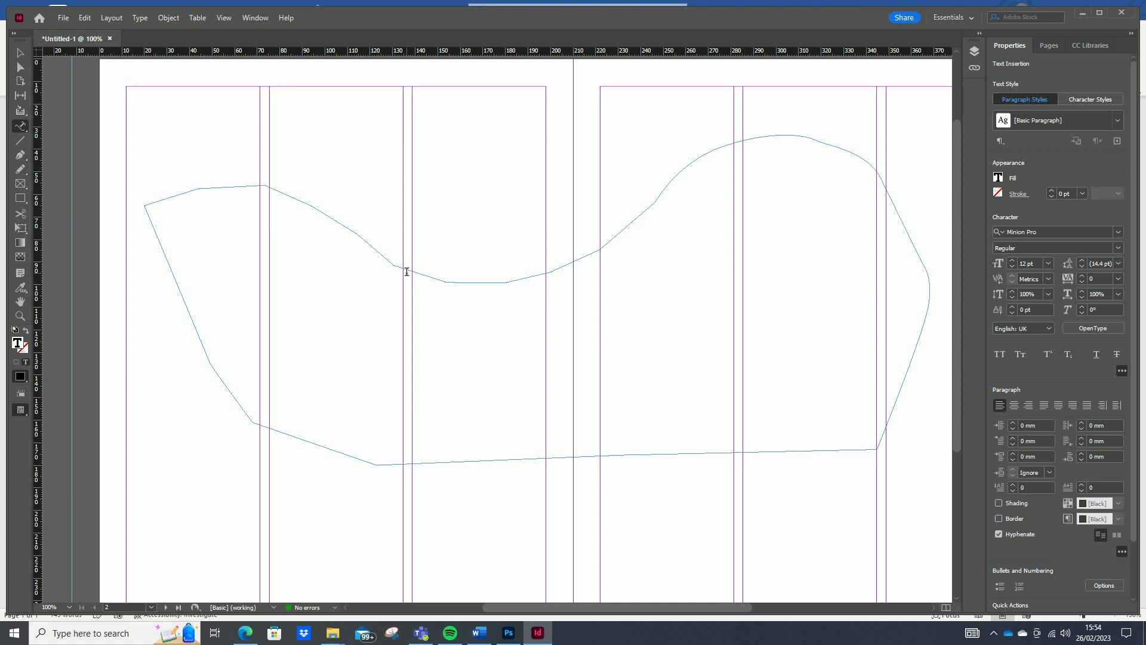
text(ifjvnekvndfkvnergnfkjgndfkngdfknvrefn eoif)
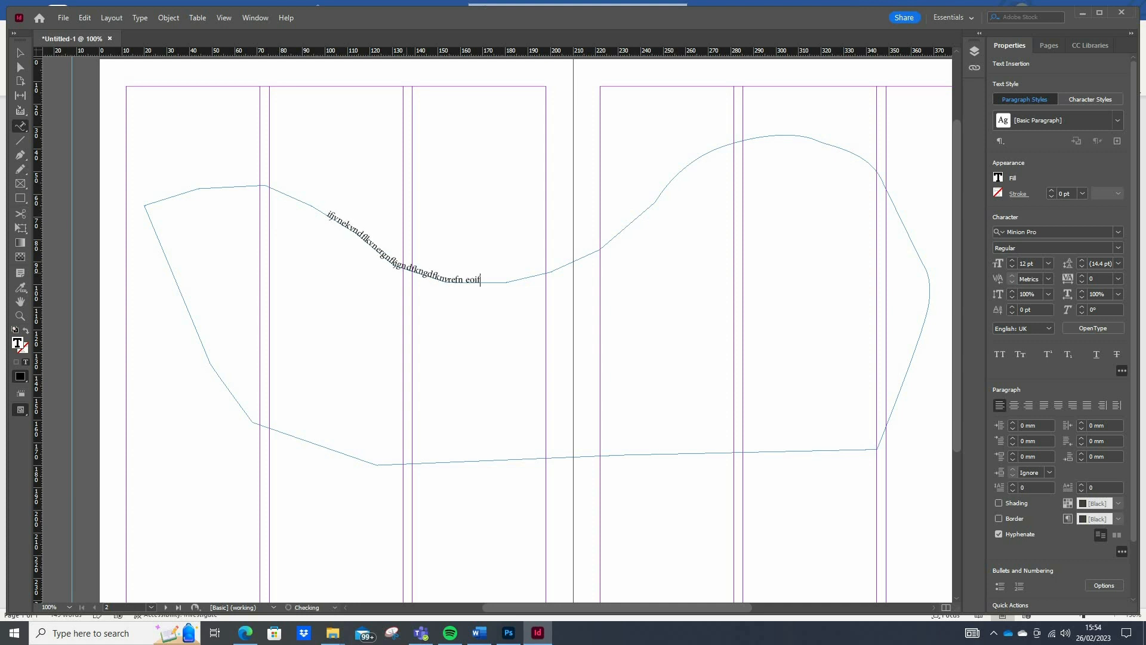
text(weoffdlkbmlfmbdfgdfpbodfnfelwfls)
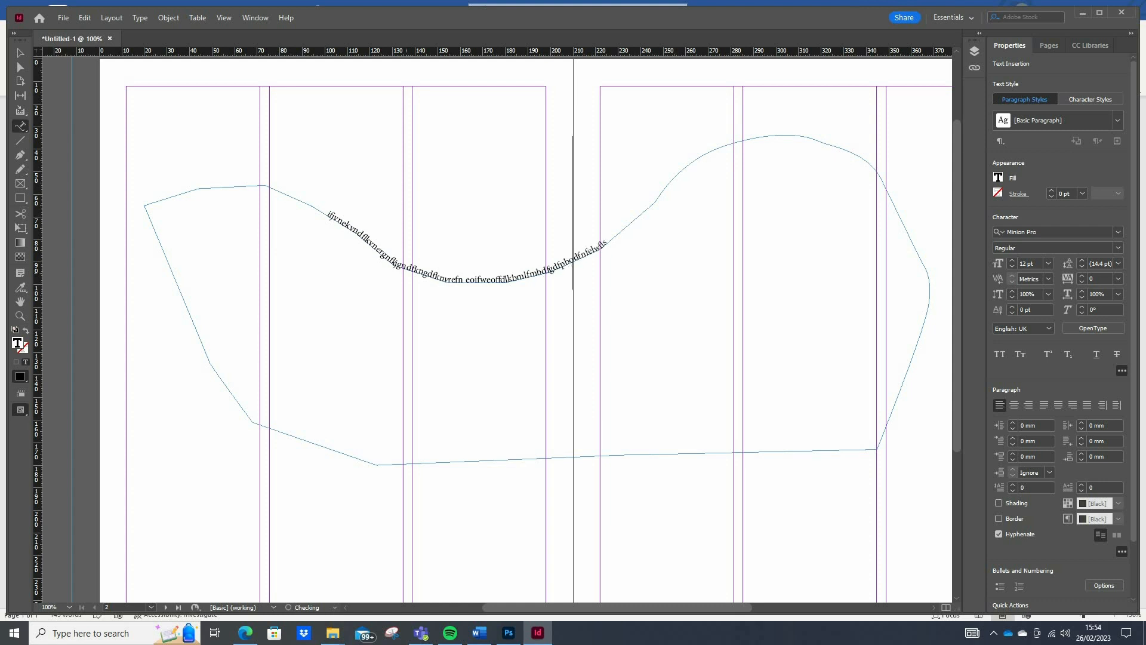
text(fnernferngdkfngdknflknflsmdfl)
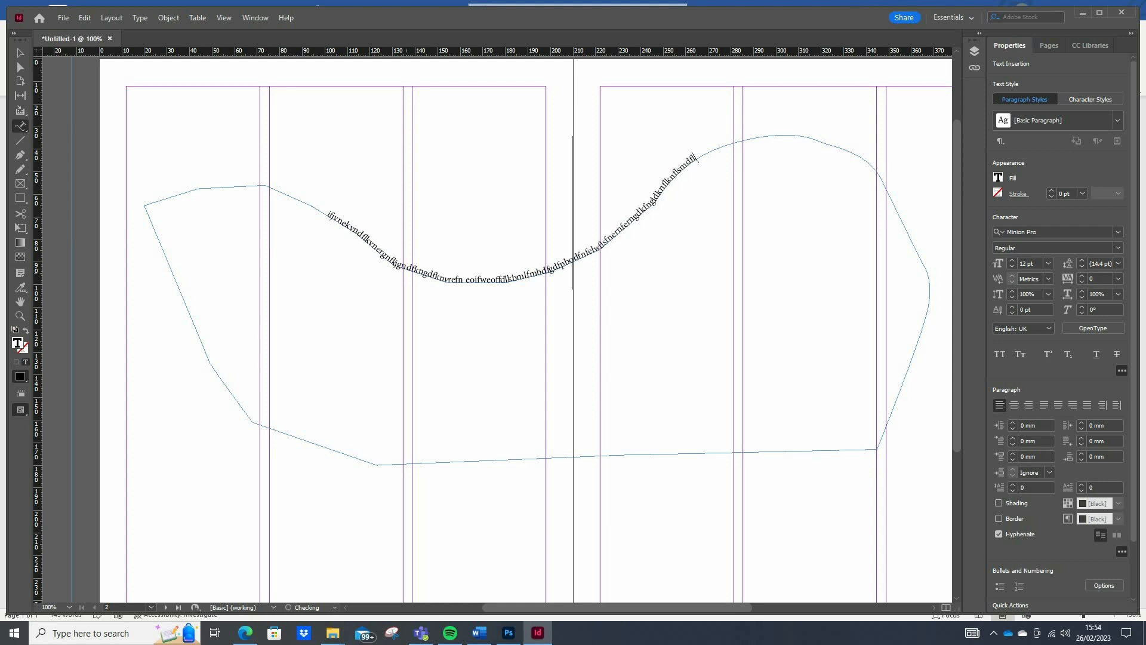
text(smfmweofdmweofmowefmowemcowmcowdmcl)
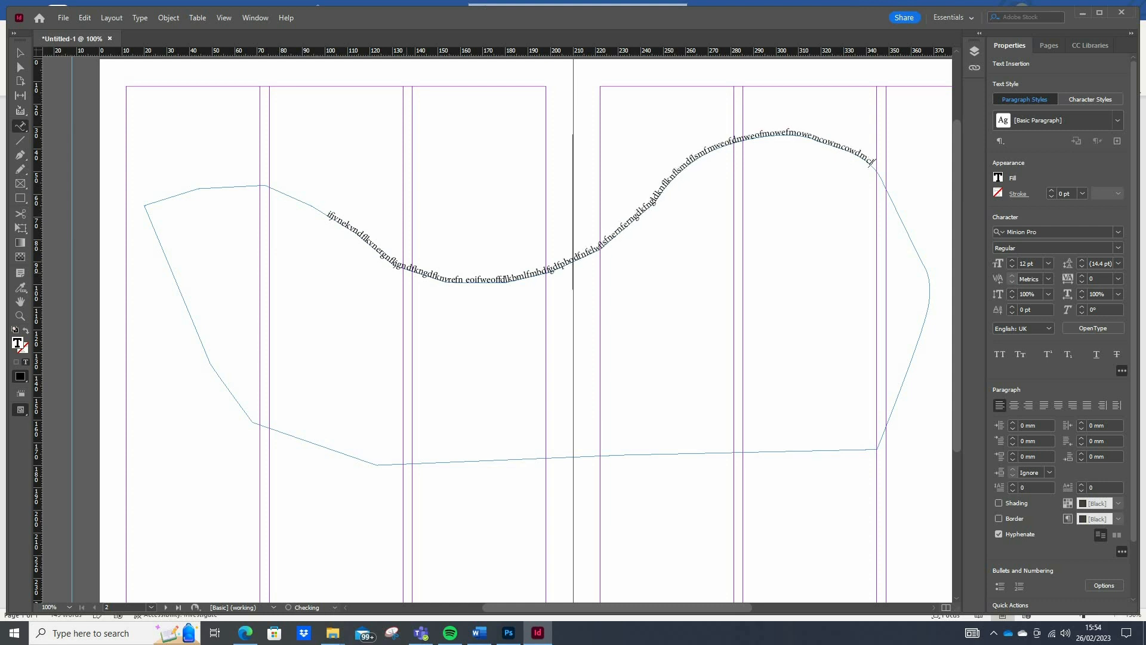
text(wemlcnlcnwcnwpemcowmvowmefnelven)
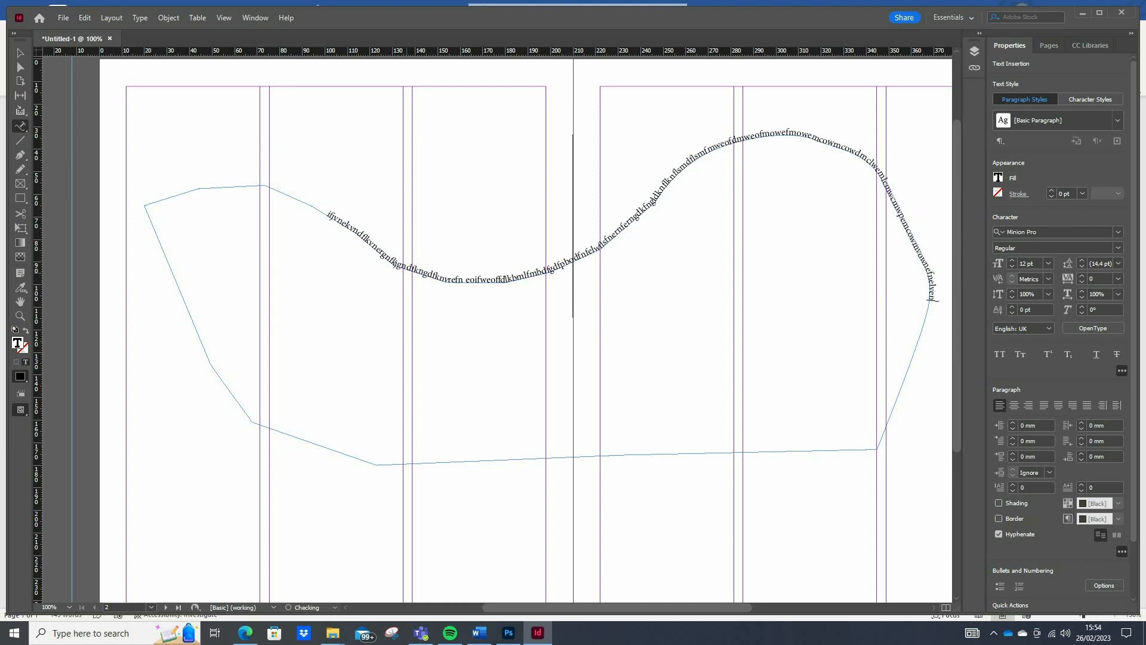
text(vowneocqnasncowcnfhsdncosdnvd)
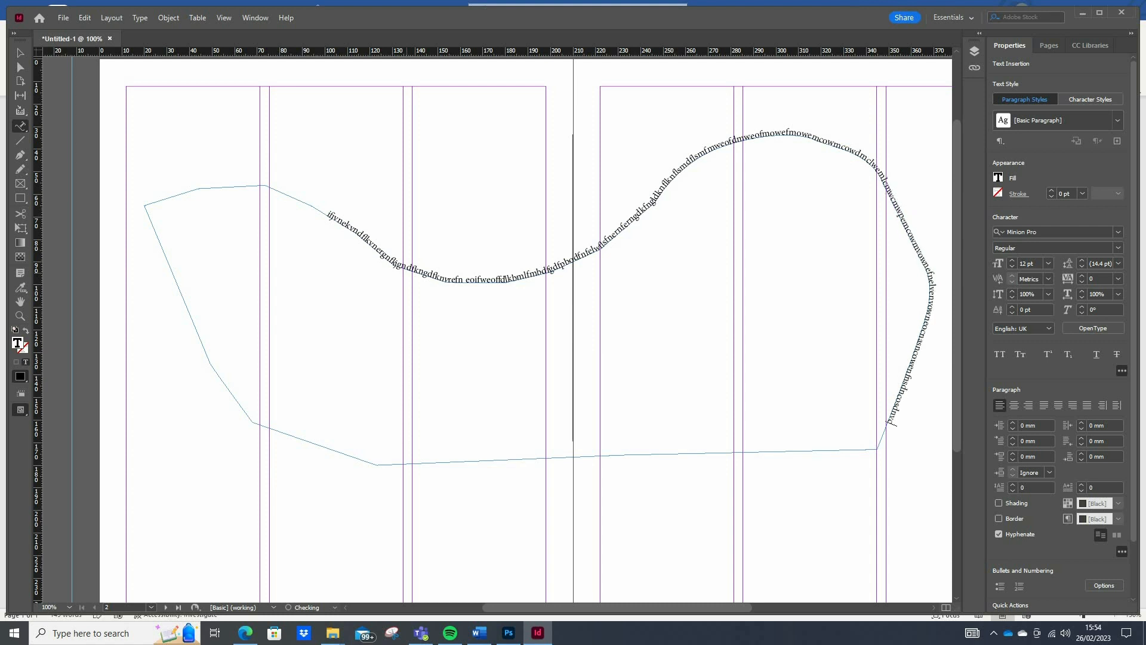
text(ofmweofnvwoenfwoenfofsndhsdcmosdh)
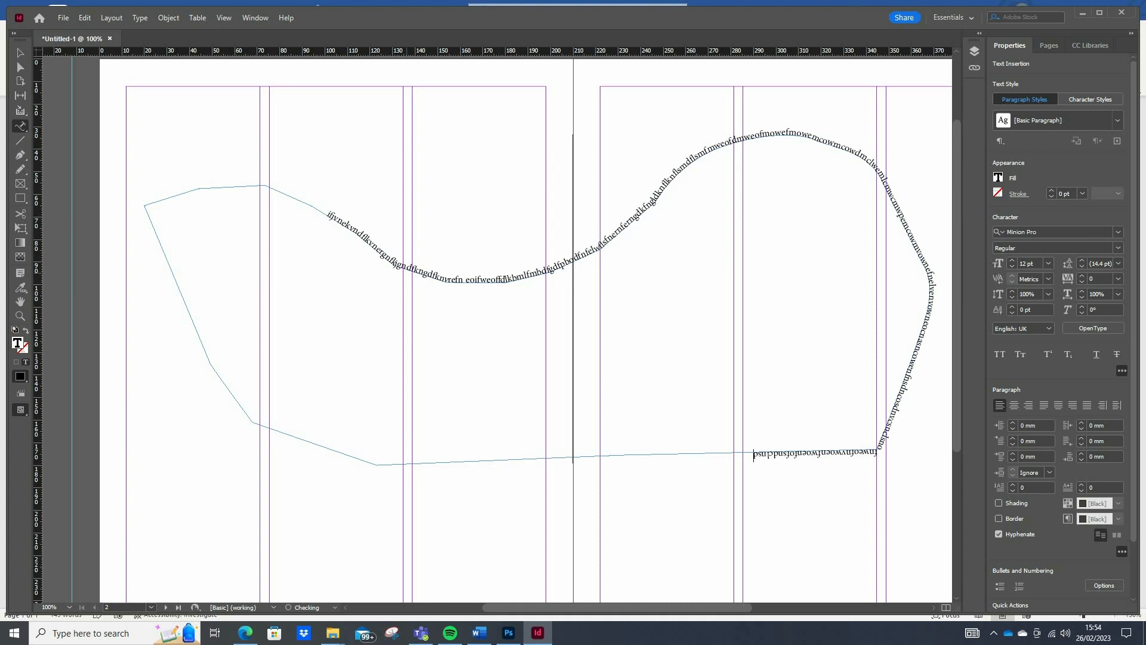
text(cosdnconwbiwenfiwnefoqwjfwefpwevpdwp)
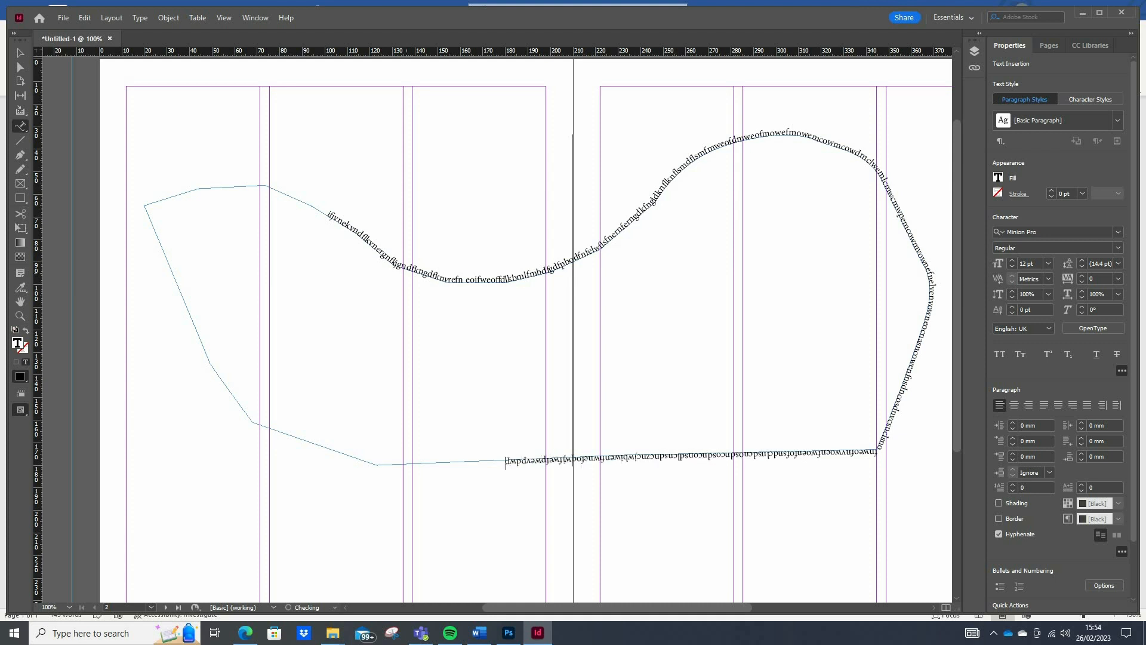
text(krepvkdwooiopwdlkpvmweoifjeoiurhvowehfiuhfiwe)
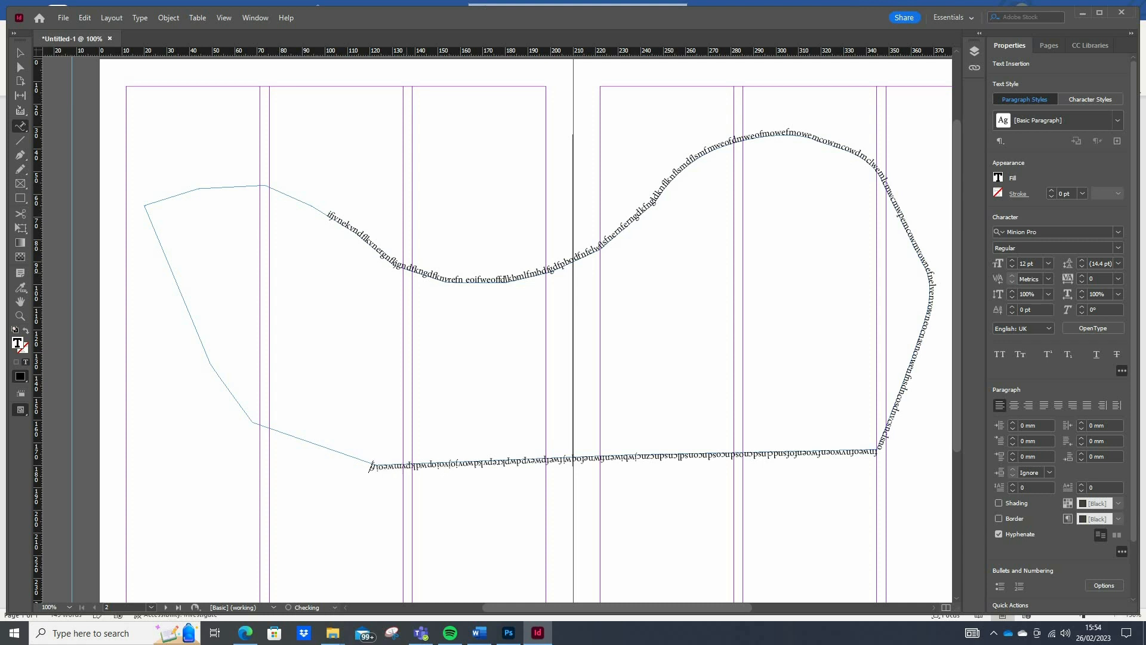
text(iwhiudhewidhiwehfowehfoiwehfoiwehf)
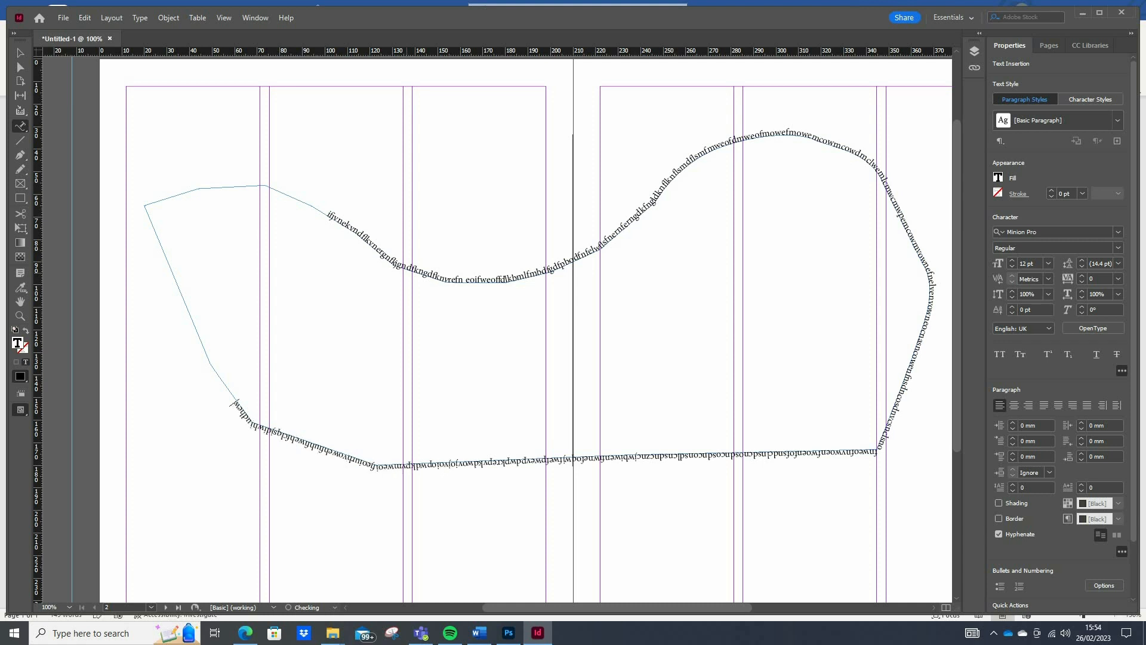
text(oiwehfoiwehfoiwehfowgehogrwgoxhgorig)
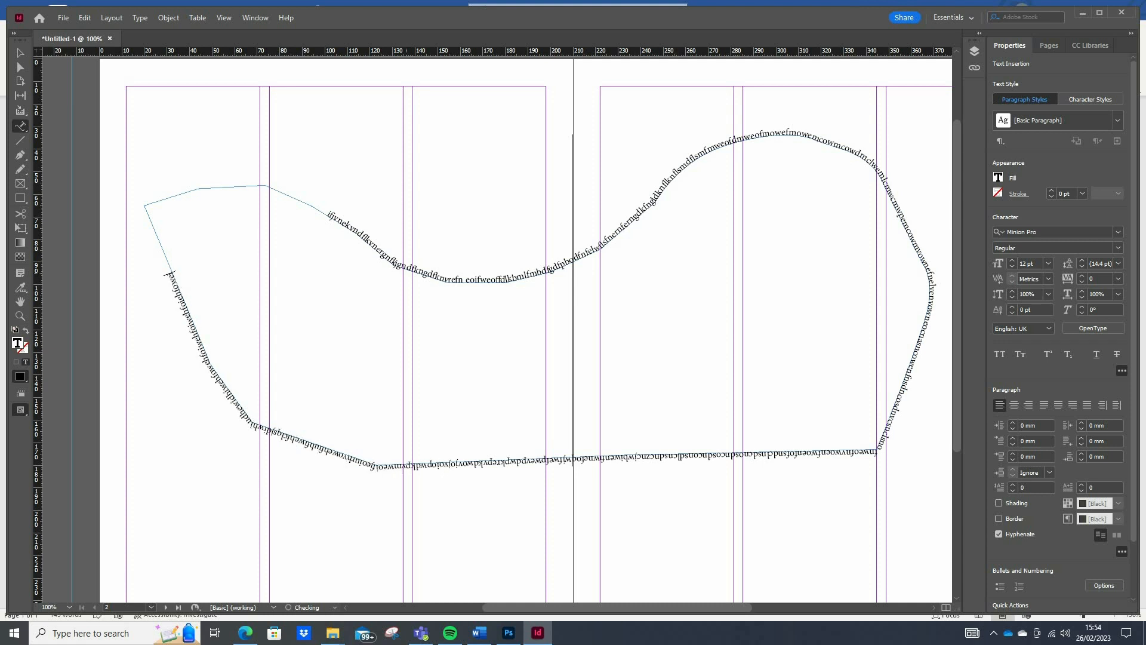
text(wjfoewjgowejgojrogjoerijgoj)
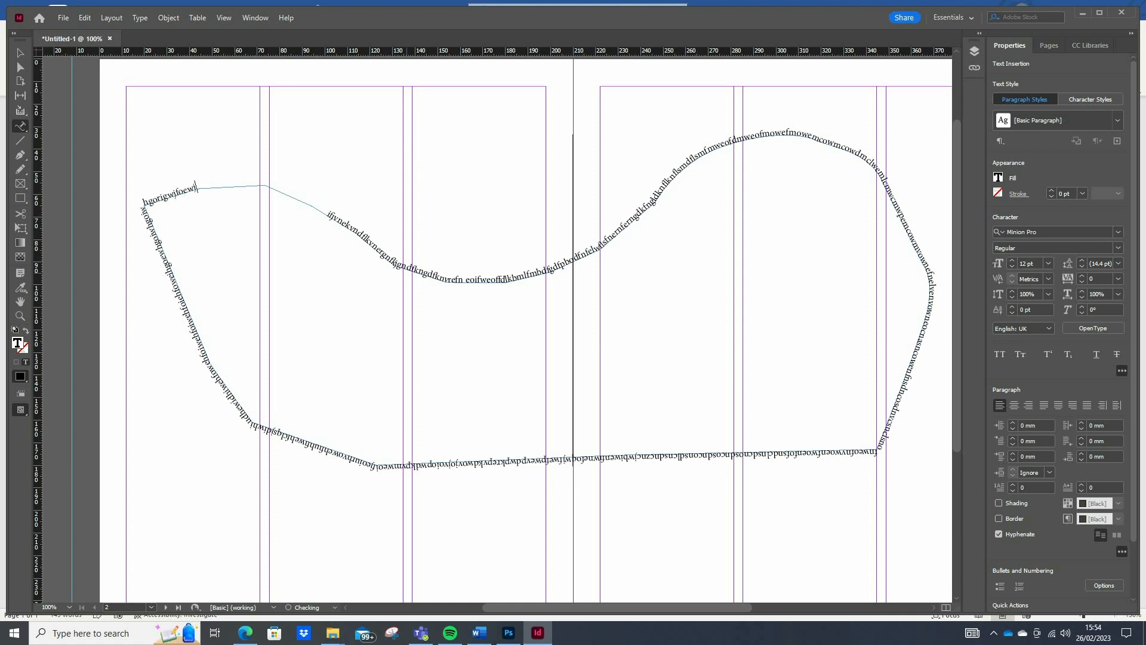
text(gorijgowrj-)
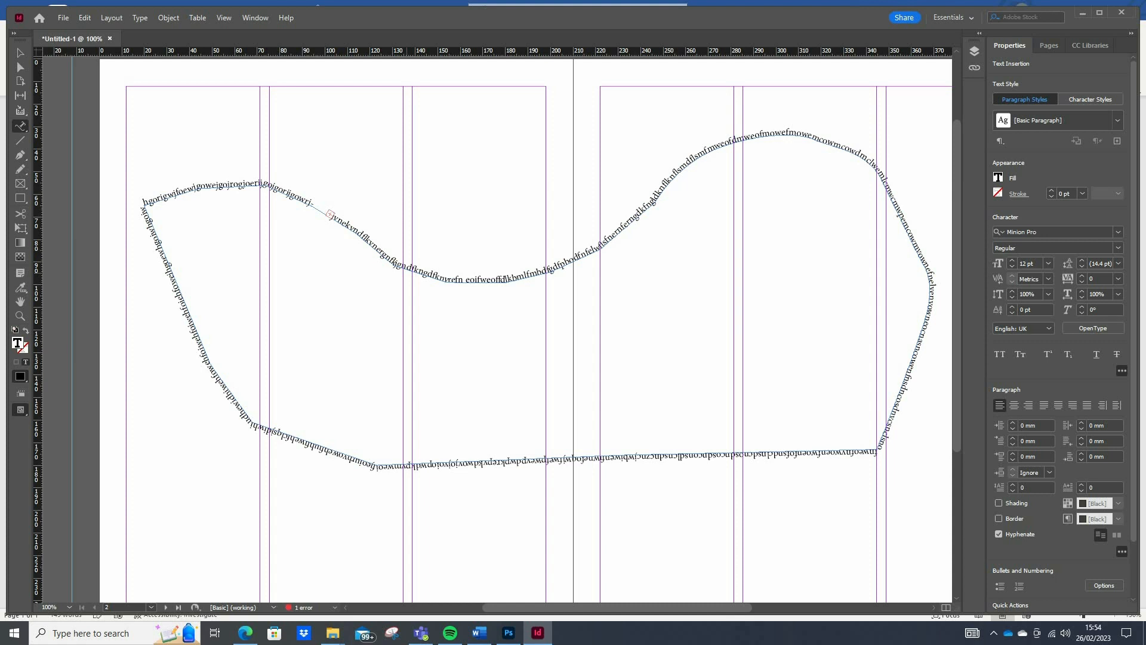
- Delete the overflowing characters at the end of the path text so it fits the outline
key(BackSpace)
key(BackSpace)
key(BackSpace)
key(BackSpace)
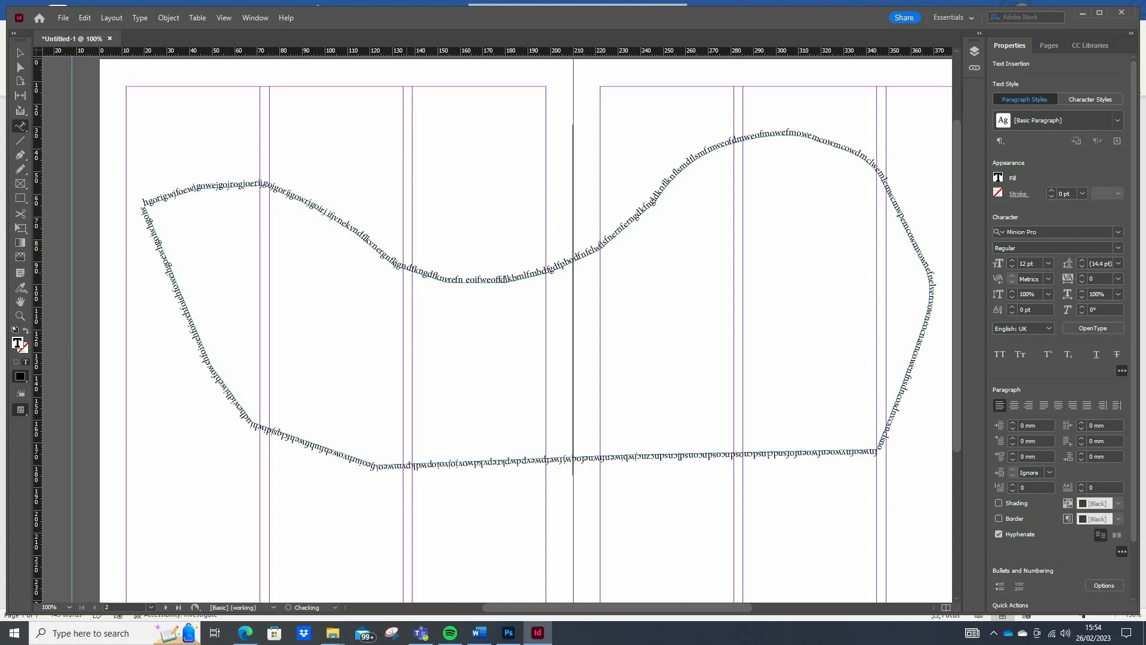